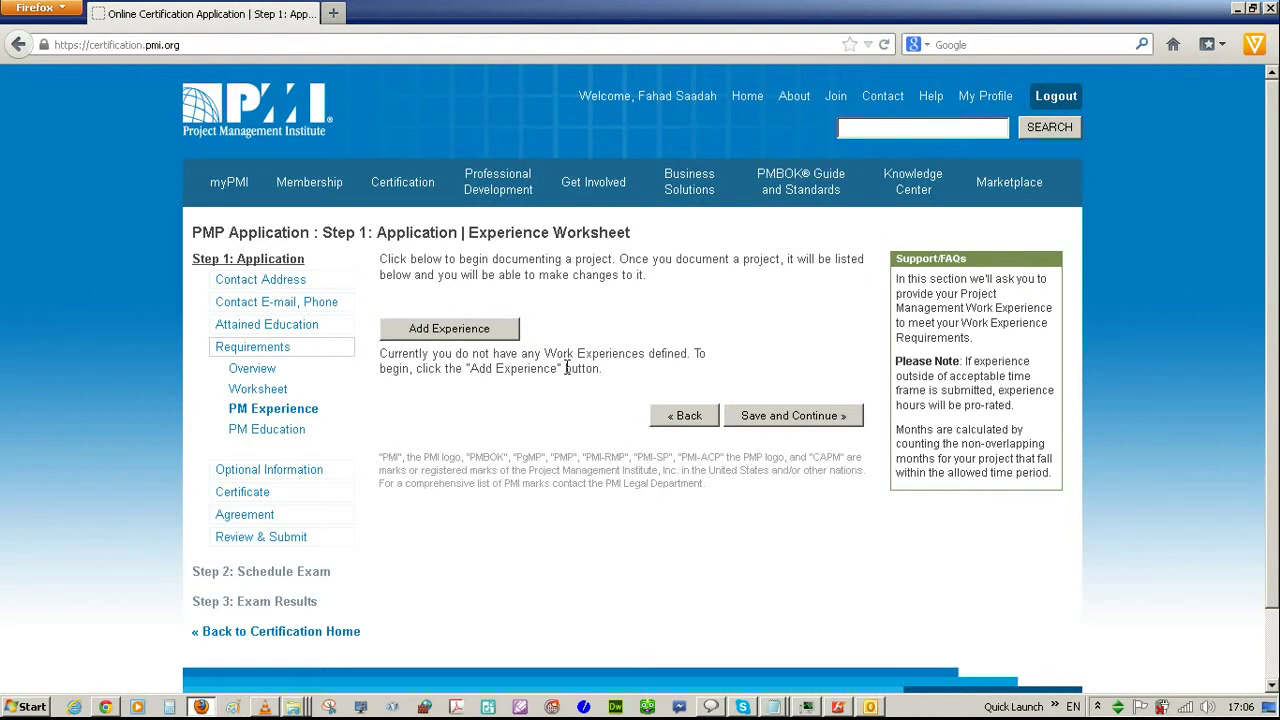
- Add a project experience titled Emergency Room Project, running June 2010 to March 2011, with role Project Manager and other industry Health Services, and save it
left_click(440, 330)
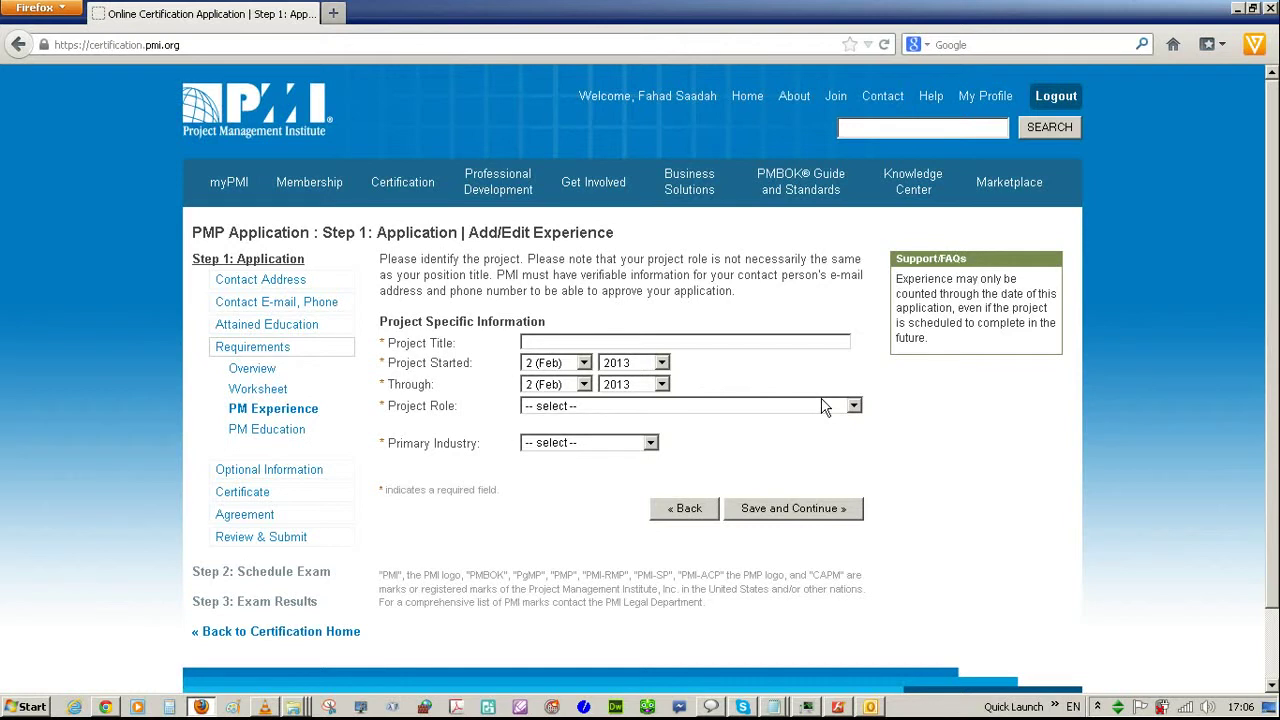
left_click(662, 363)
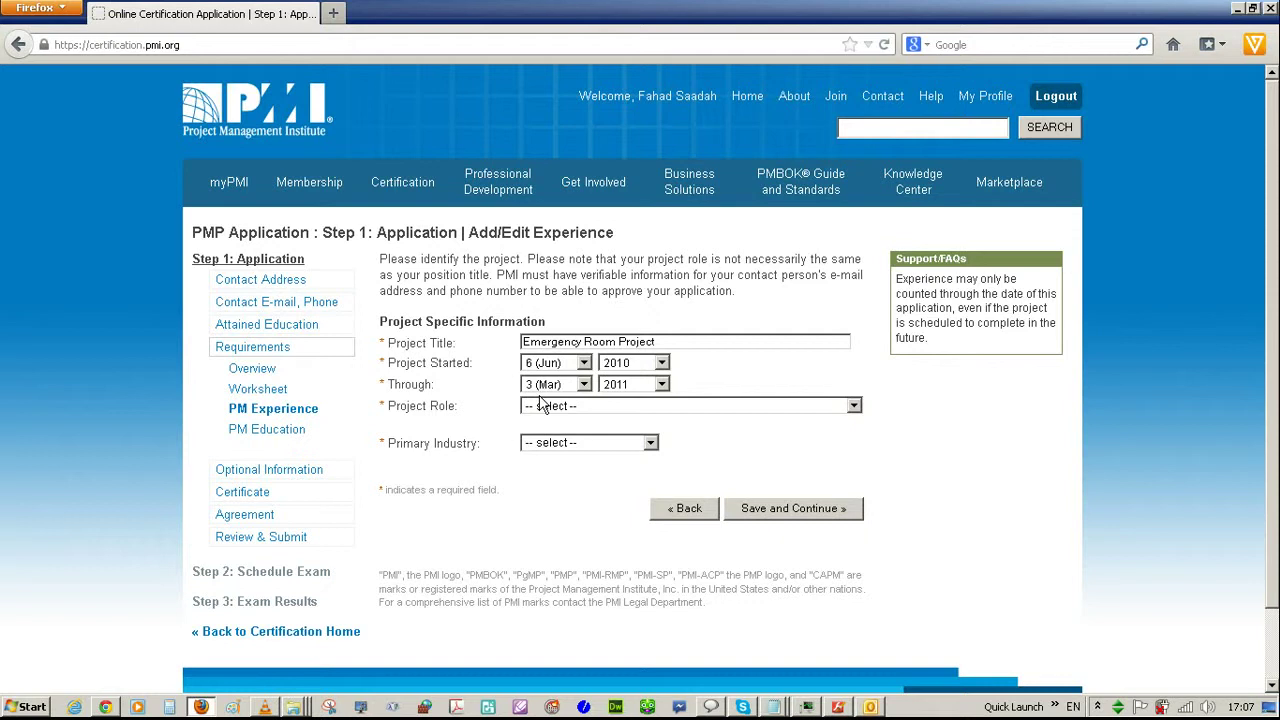
left_click(853, 406)
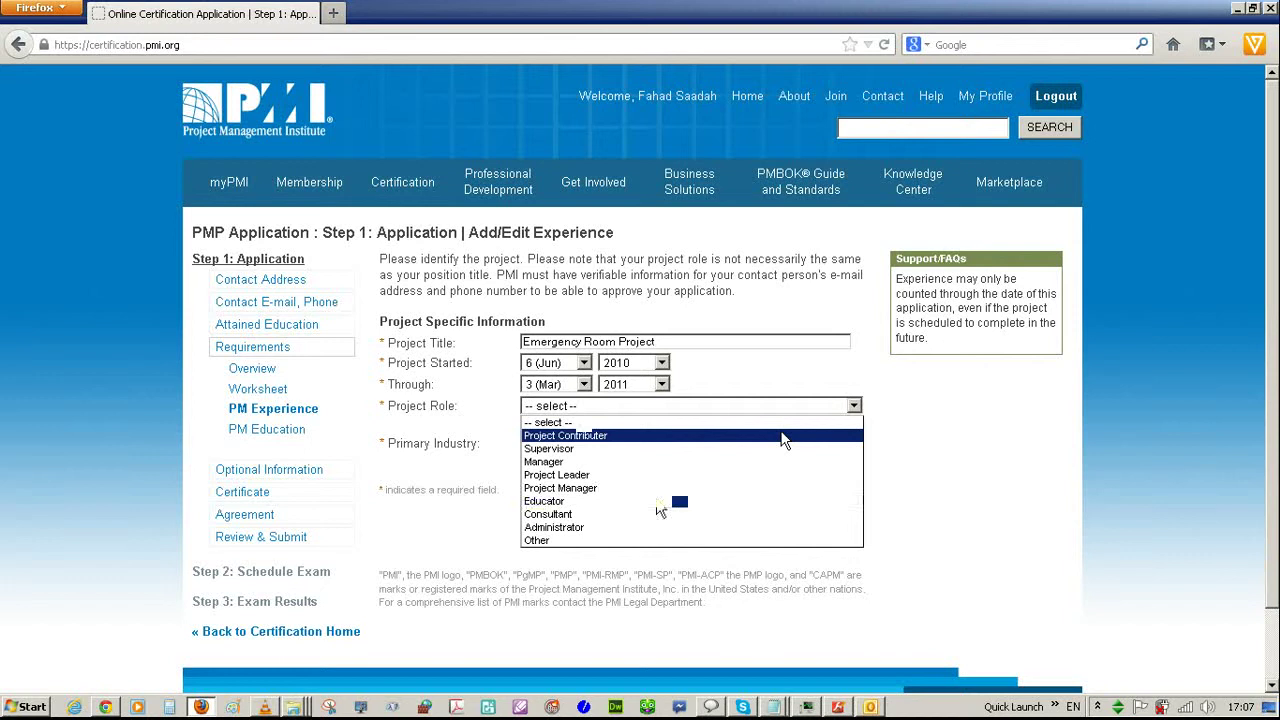
left_click(606, 488)
left_click(650, 443)
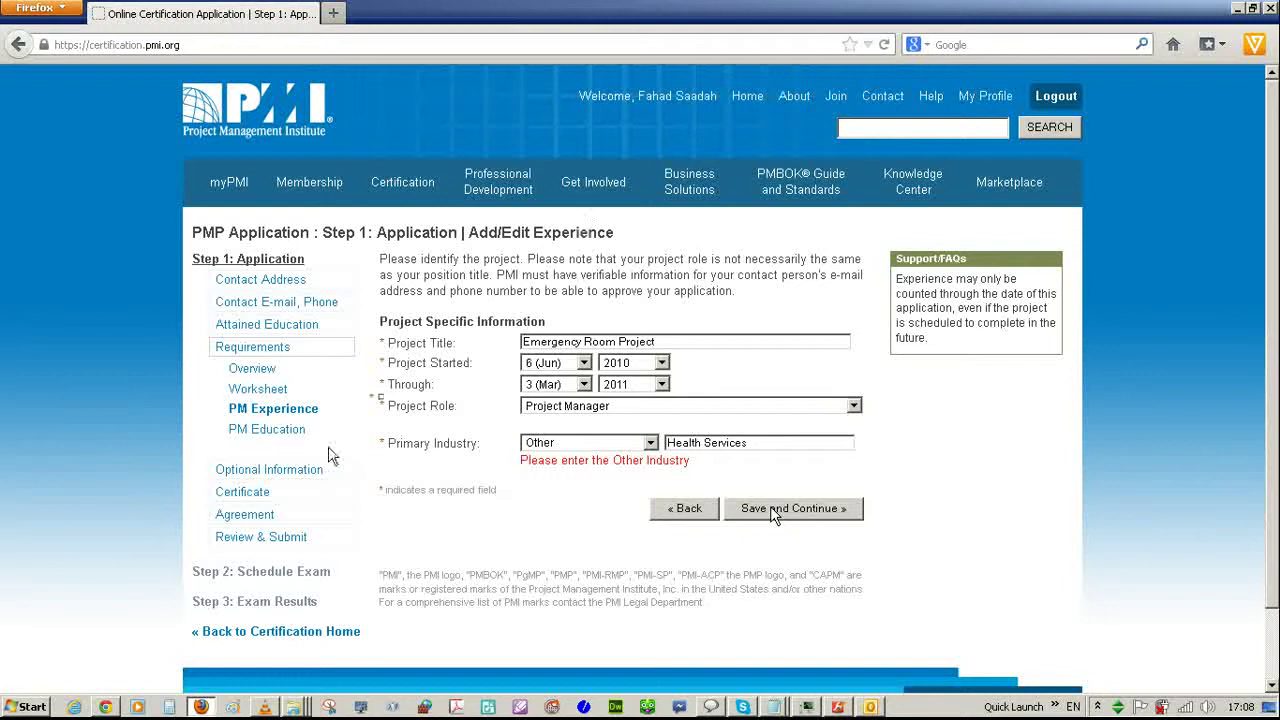
left_click(775, 510)
- Fill in the organization details with job title Senior Mechanical Engineer, organization King Abdullah Medical City, country Saudi Arabia, and its street address and city
scroll(832, 323, "down", 2)
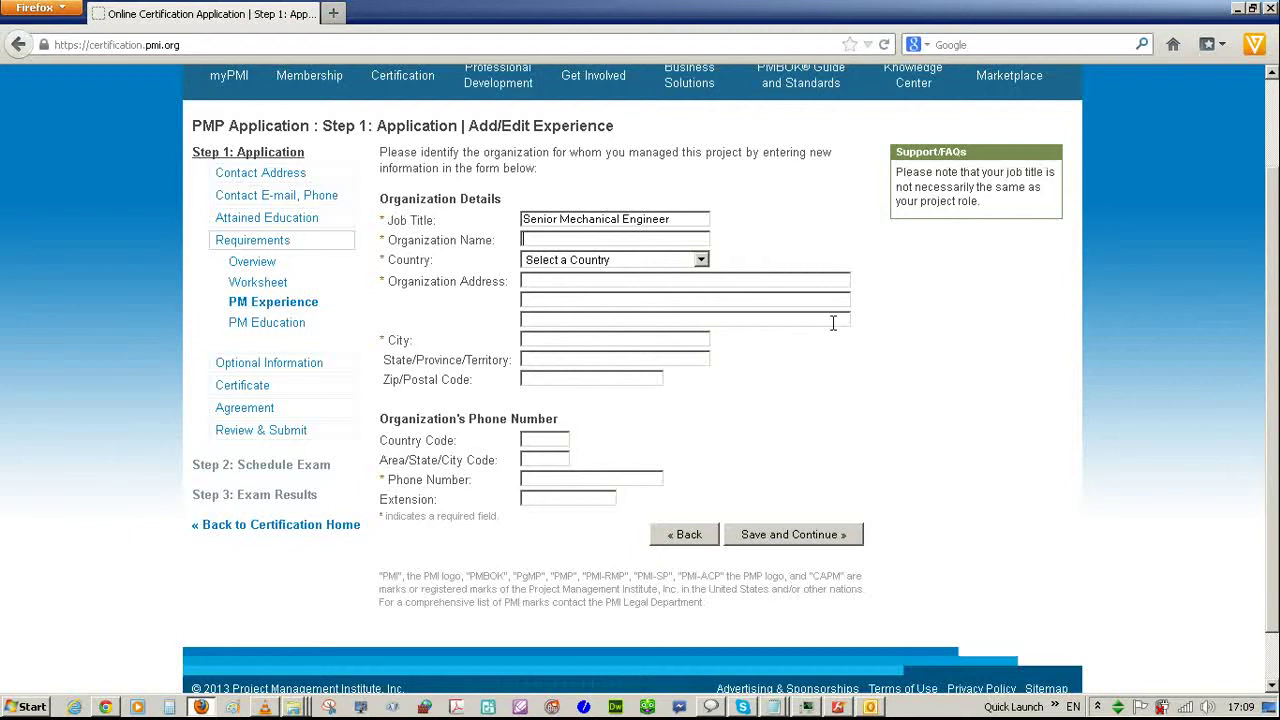
type("g Abdullah Medical City")
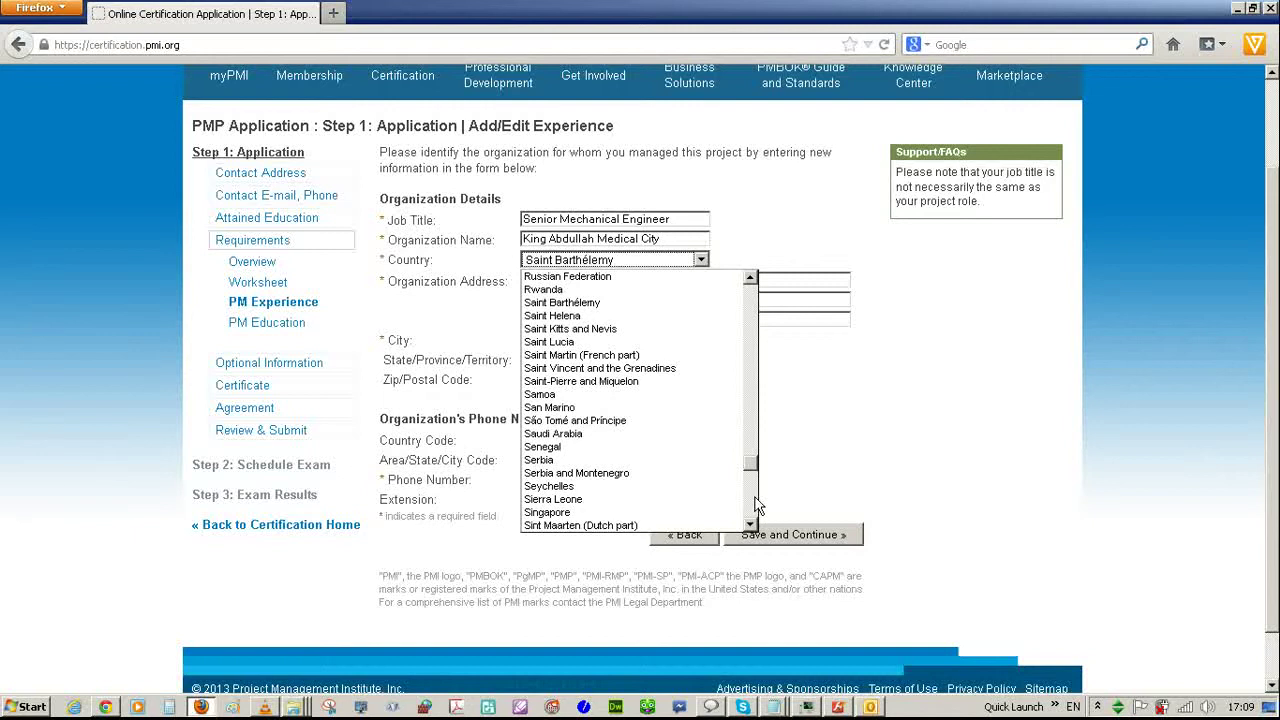
left_click(553, 433)
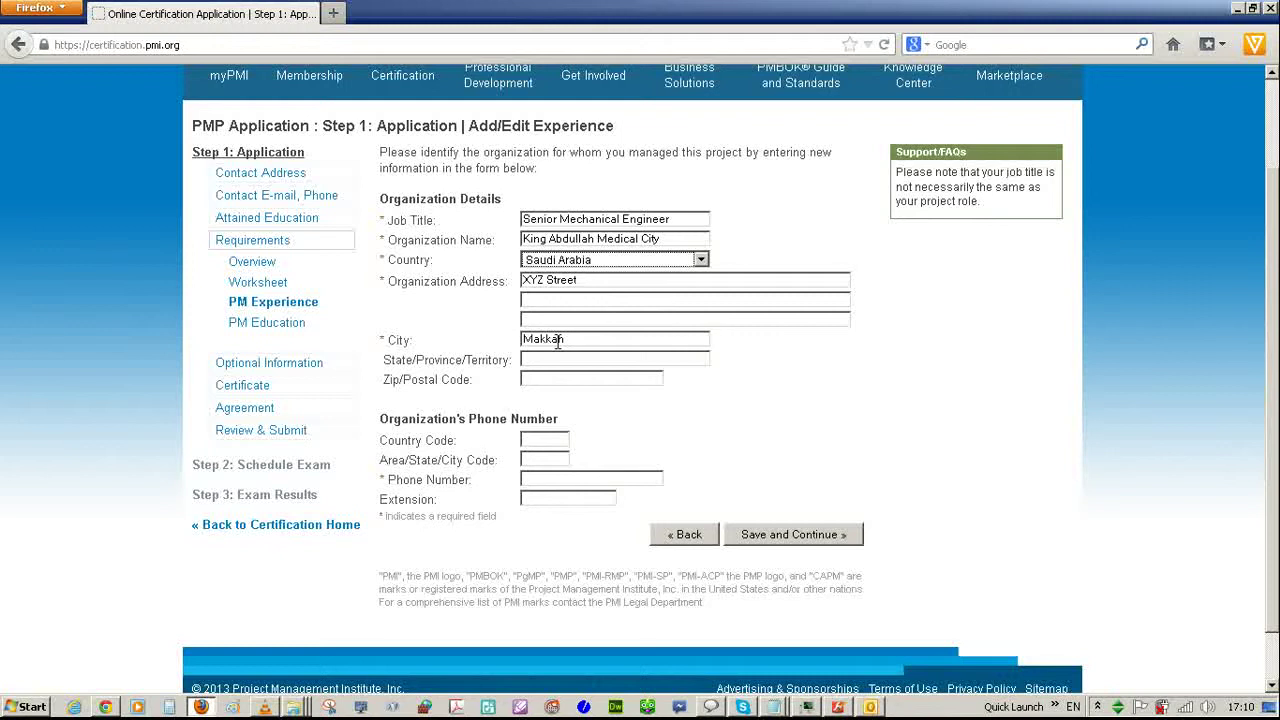
- Enter the organization's phone number with its country and area codes, and save the organization details
key("Tab")
key("Tab")
key("Tab")
type("96")
type("6")
key("Tab")
type("2")
key("Tab")
type("3333333")
left_click(556, 498)
key("Return")
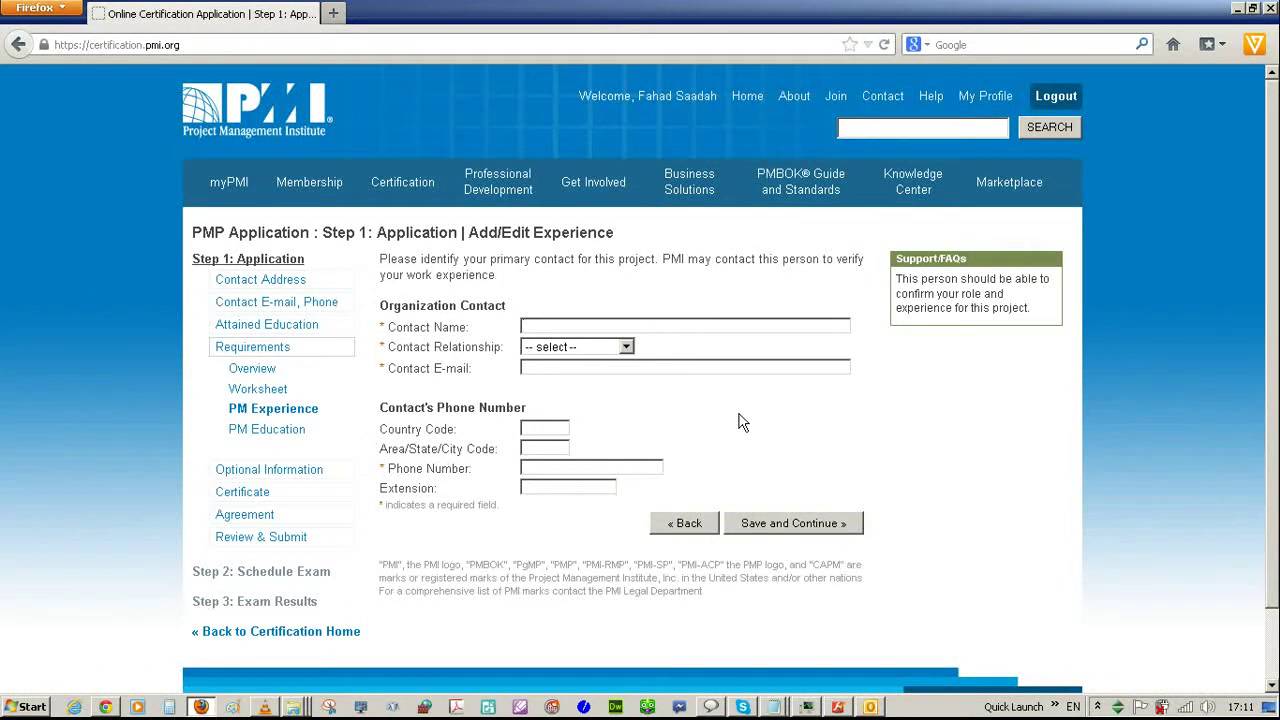
- Enter the organization contact's name and e-mail, and set the contact relationship to Project sponsor
type("Mr Manager")
key("Tab")
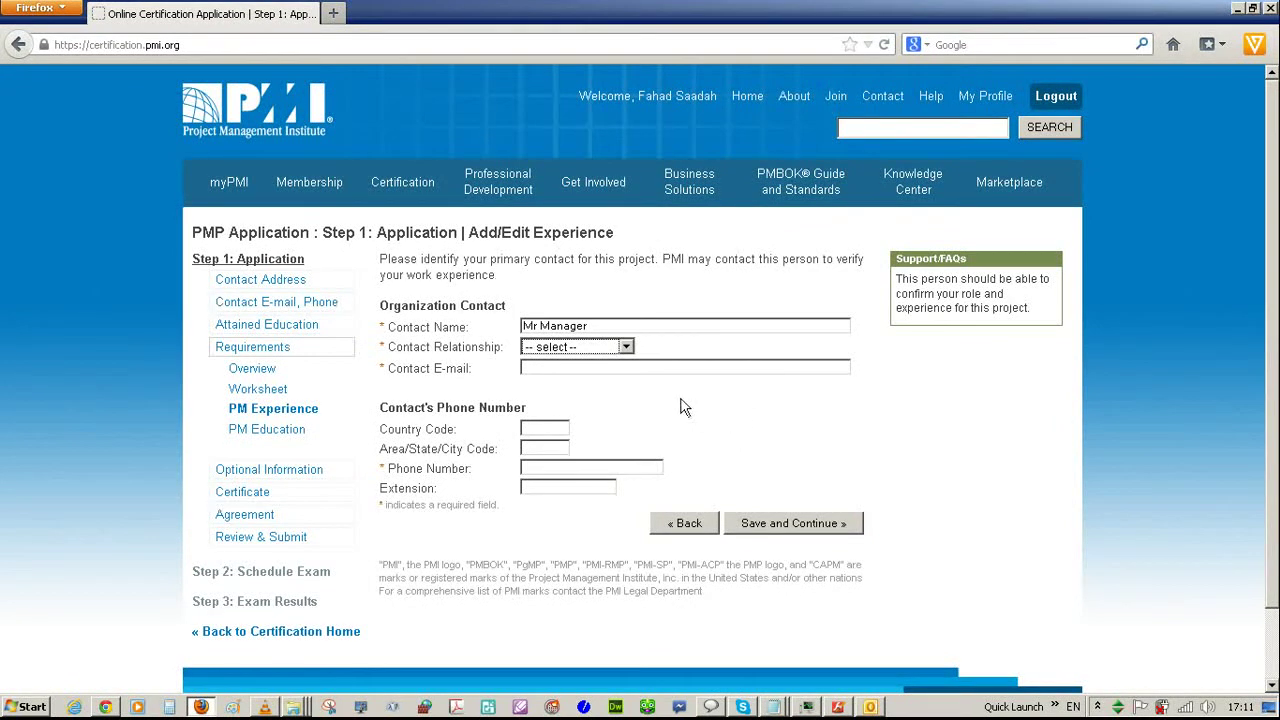
left_click(626, 347)
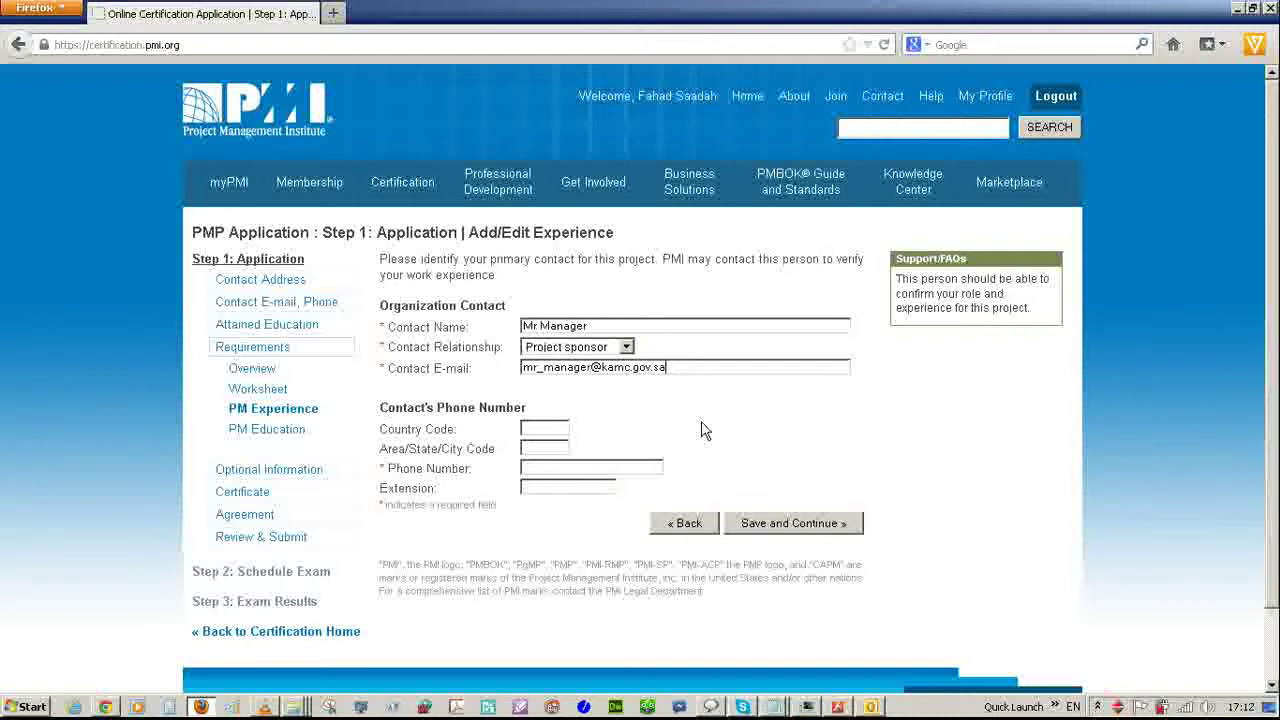
- Fill in the contact's phone number with its country and area codes, and continue to the domain areas
key("Tab")
type("966")
key("Tab")
type("2")
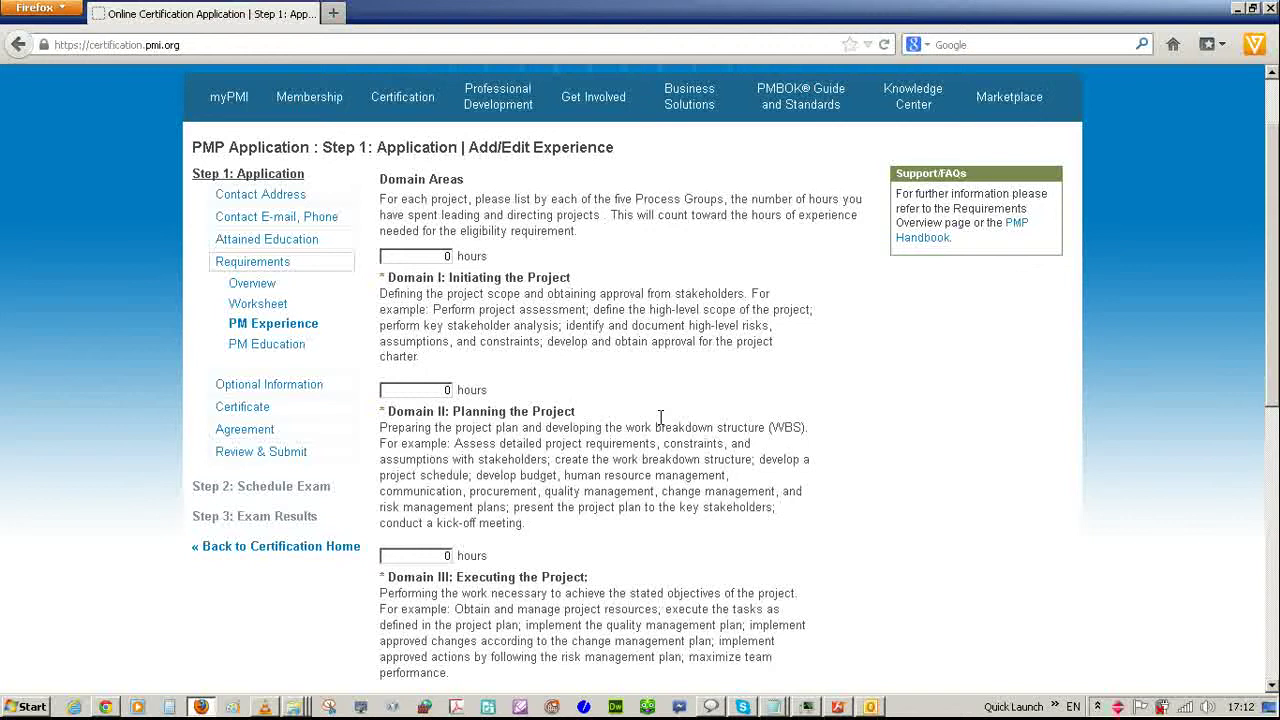
- Enter 80 hours for Domain I, Initiating the Project, and 400 hours for Domain II, Planning the Project
left_click_drag(449, 277, 570, 277)
scroll(463, 453, "down", 1)
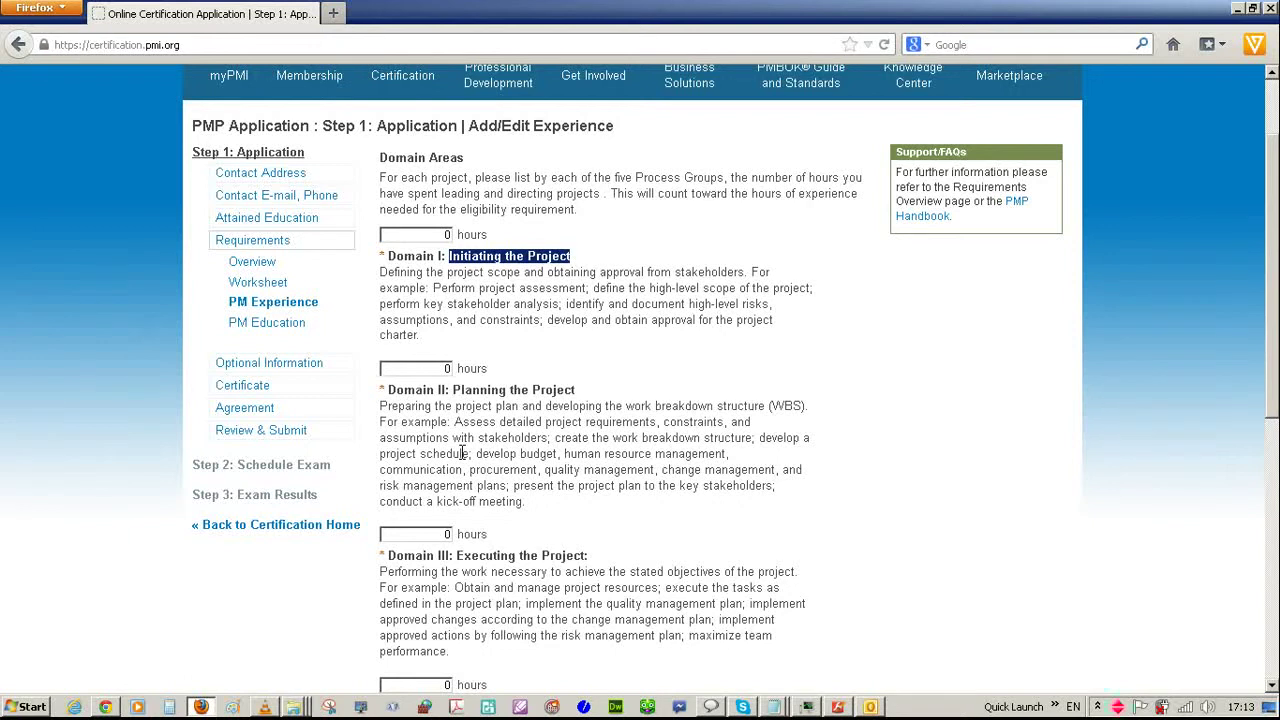
key("shift+Tab")
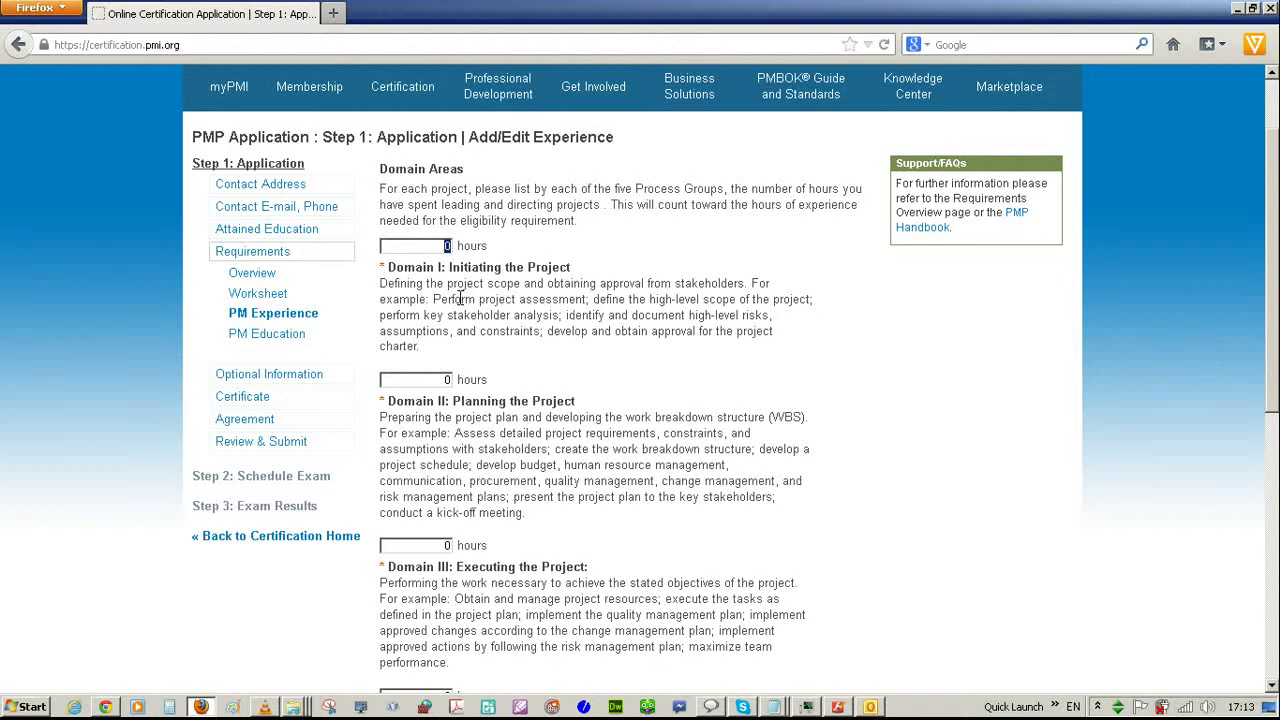
type("80")
key("Tab")
type("400")
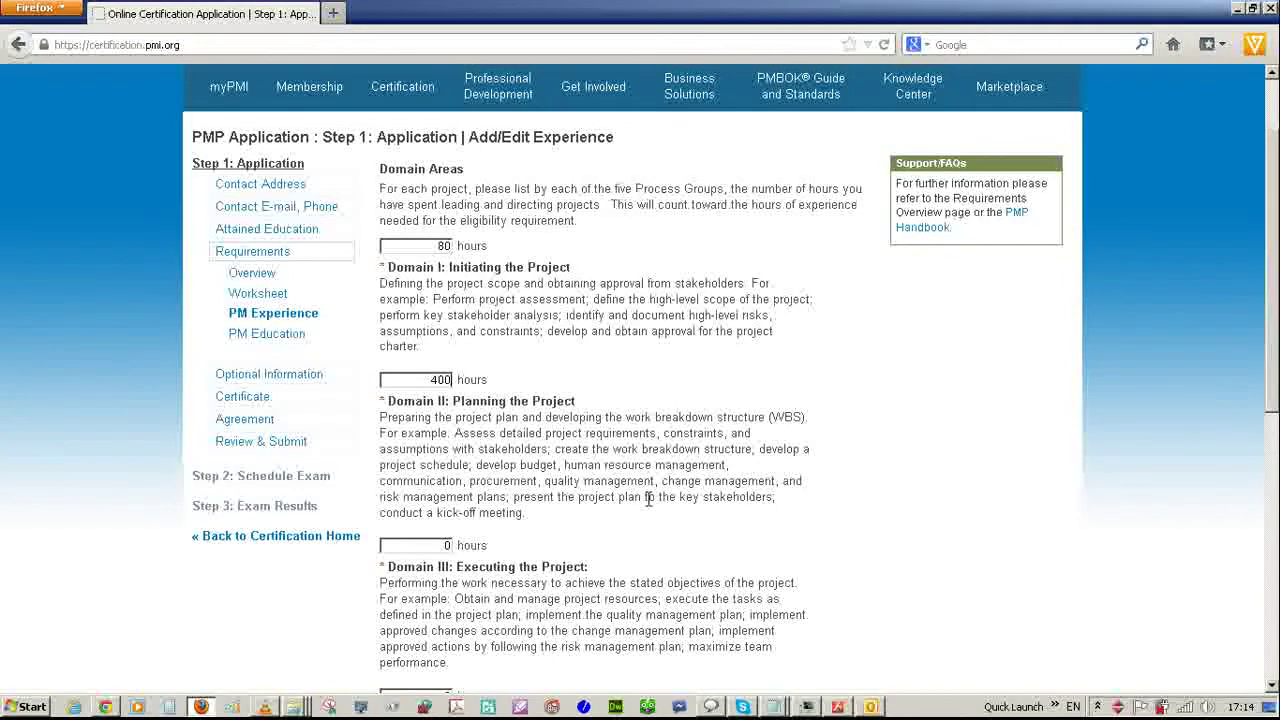